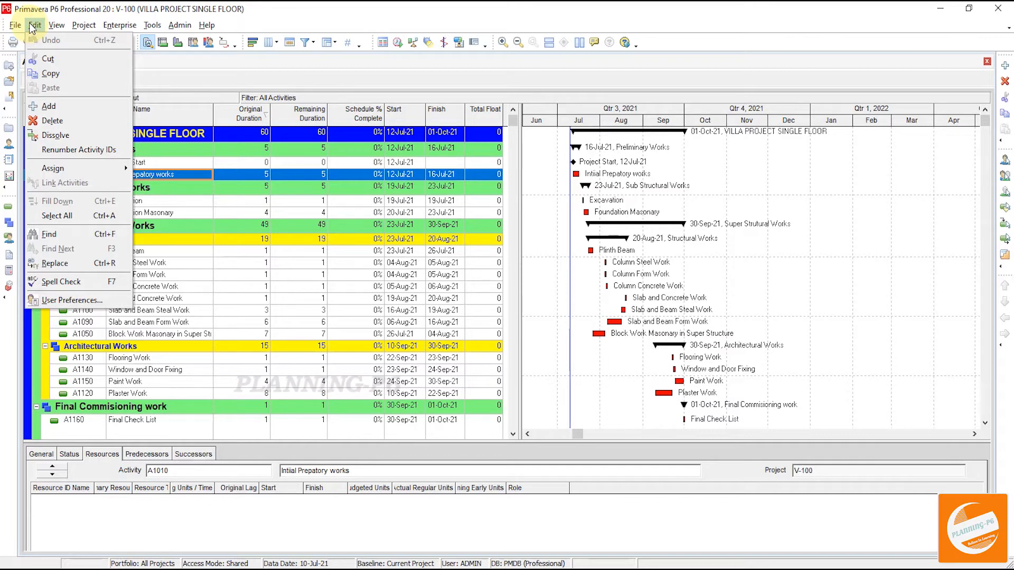
- Set the units format in User Preferences to Hour with 2 decimals, the unit label shown and the Minutes sub-unit enabled
left_click(62, 304)
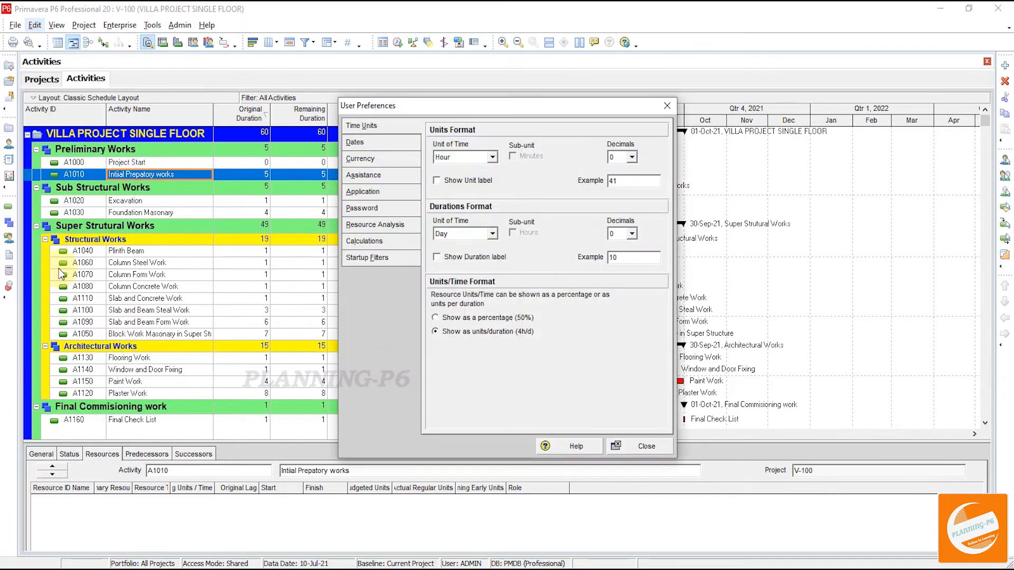
left_click(362, 158)
left_click(365, 126)
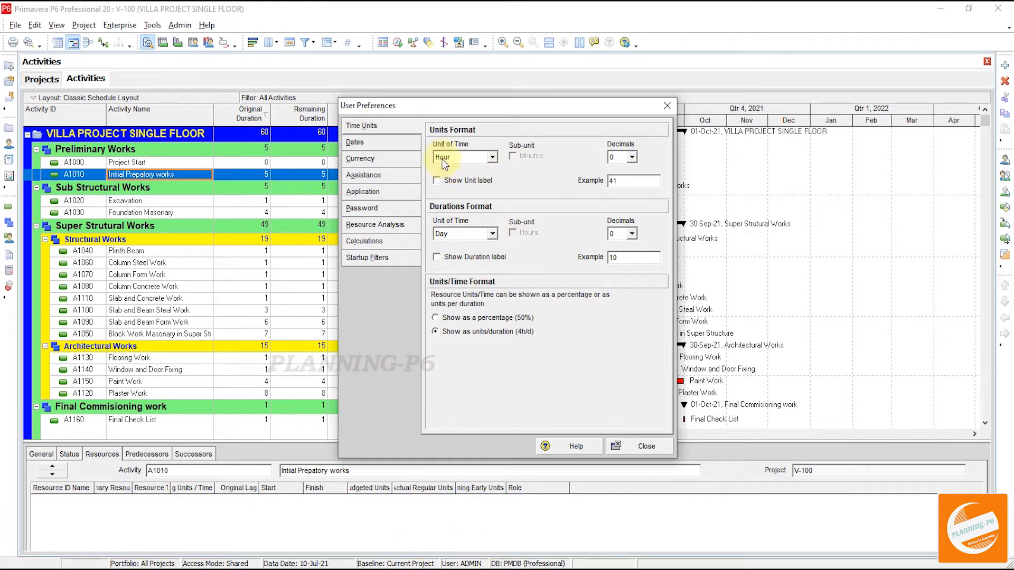
left_click(492, 157)
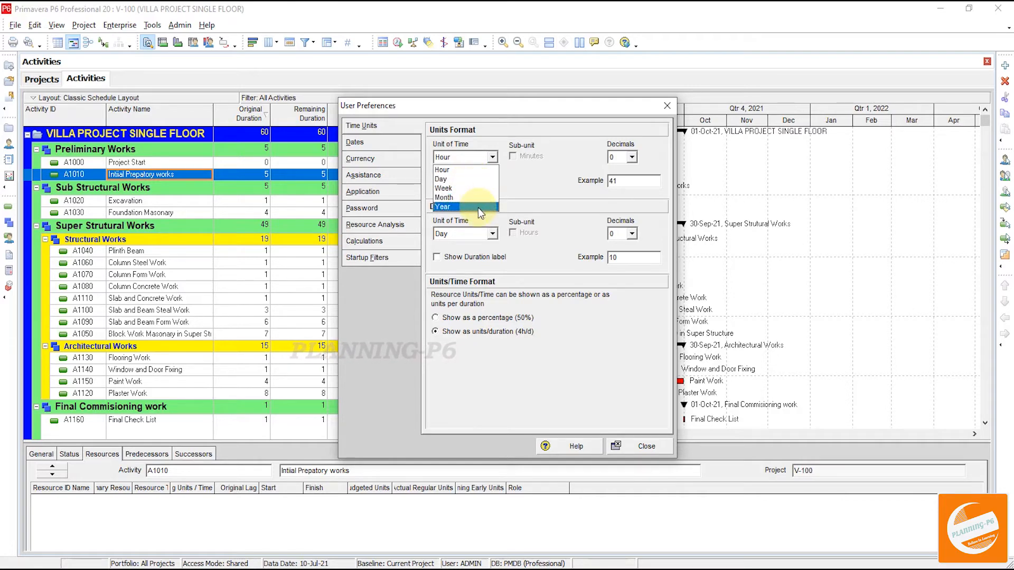
left_click(481, 160)
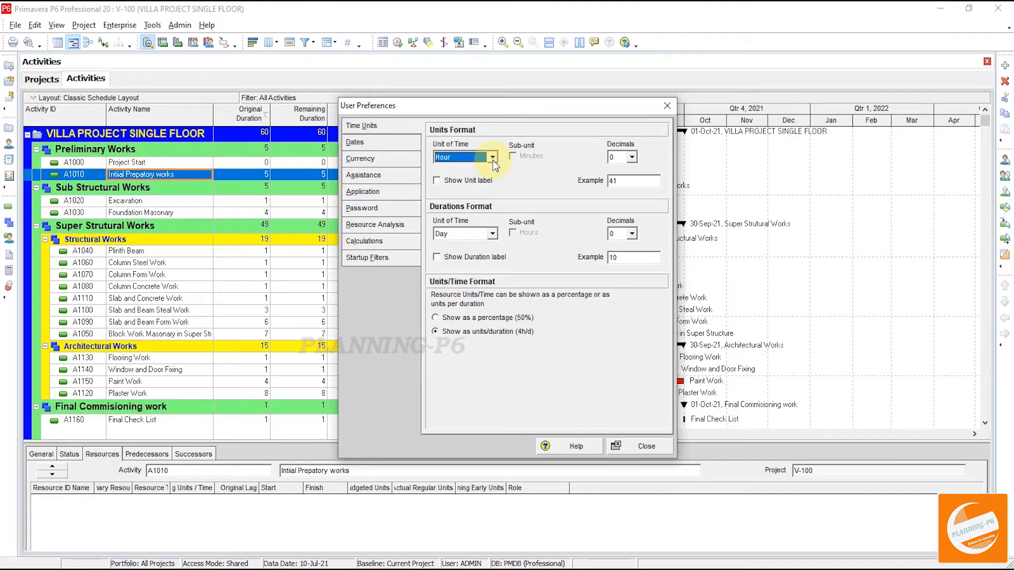
left_click(632, 158)
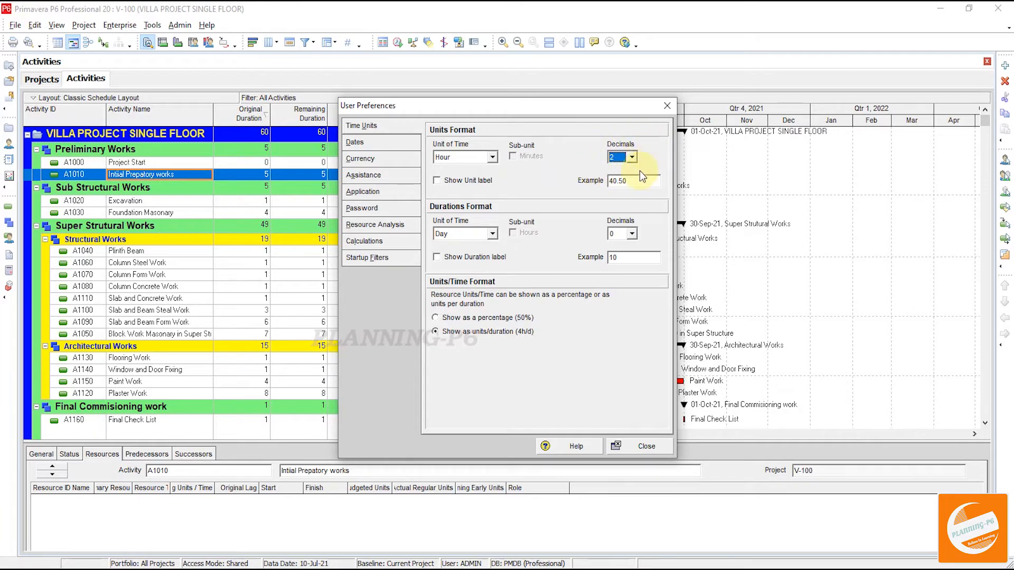
left_click_drag(626, 184, 606, 185)
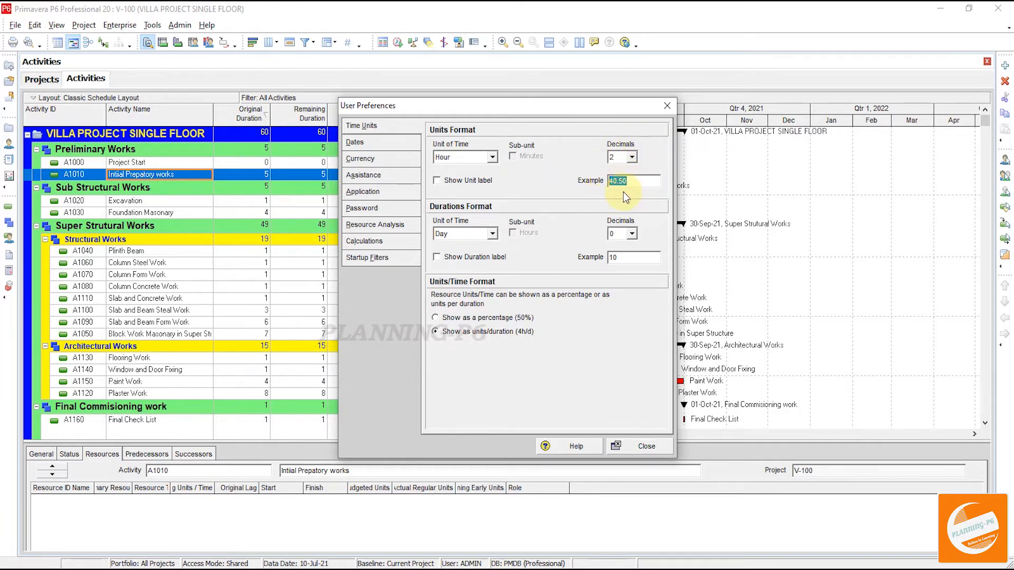
left_click(471, 180)
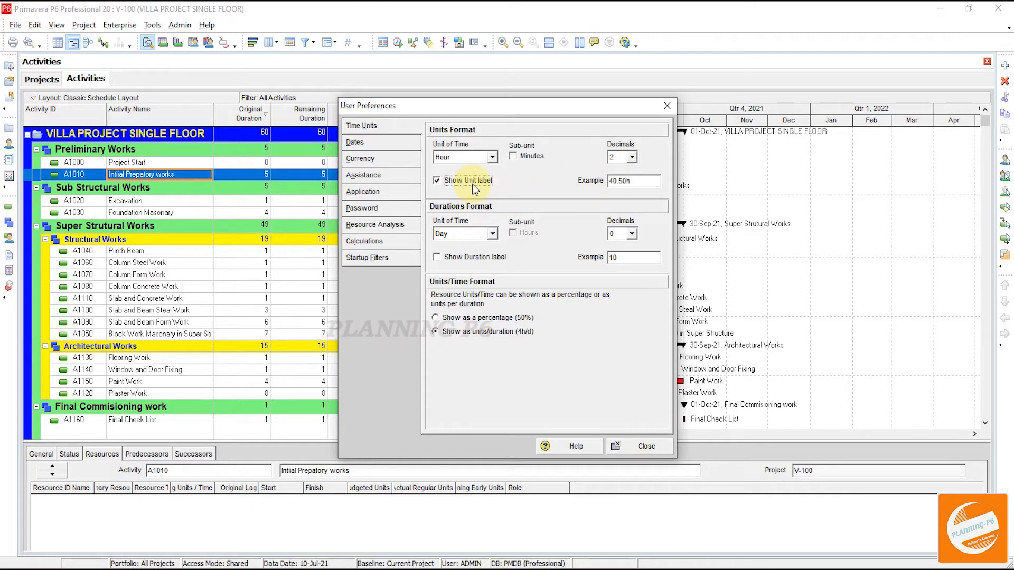
left_click(513, 156)
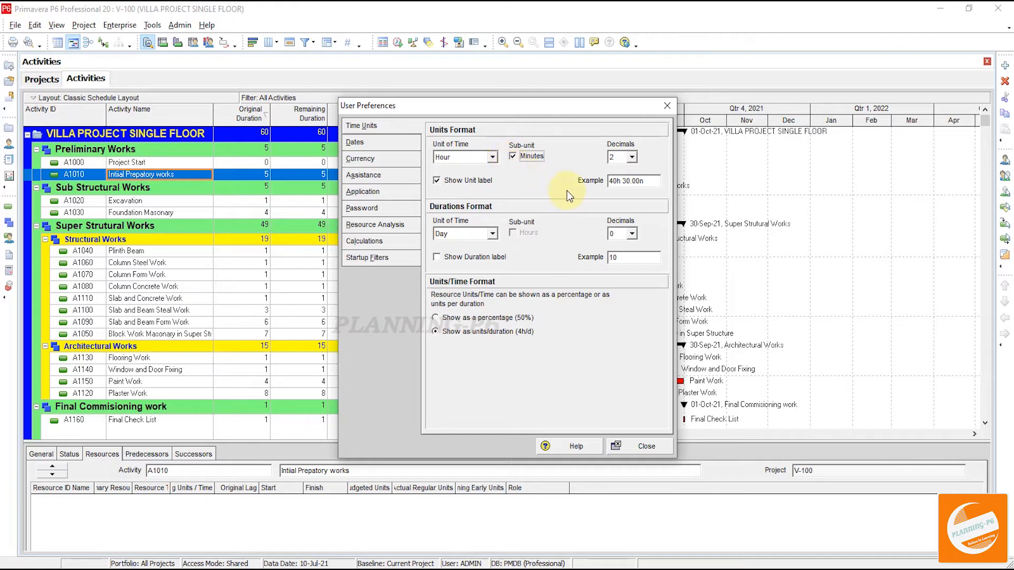
- Set the durations format to Hour with 2 decimals, the duration label shown and the Minutes sub-unit enabled, and close the preferences
left_click(493, 234)
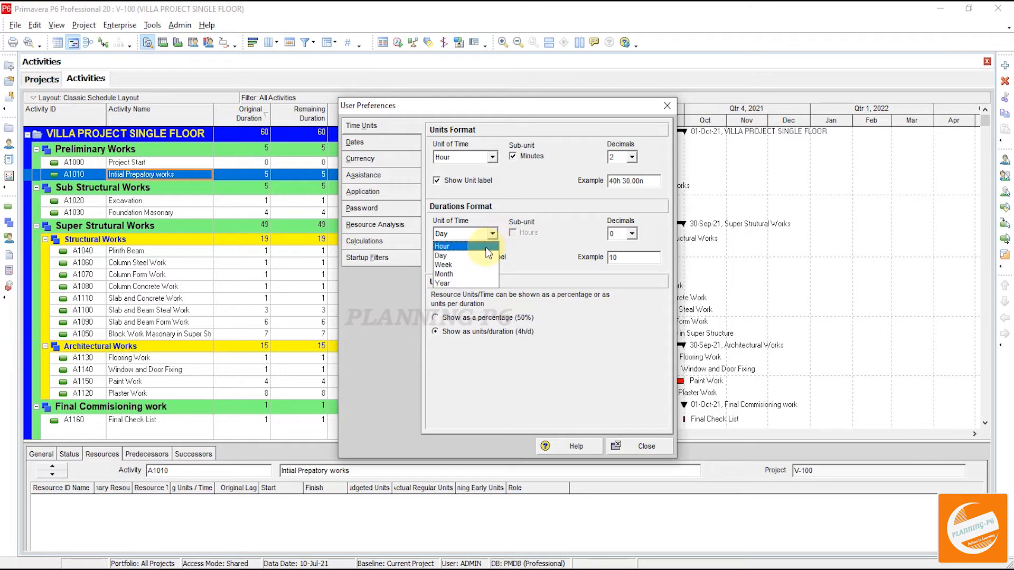
left_click(485, 247)
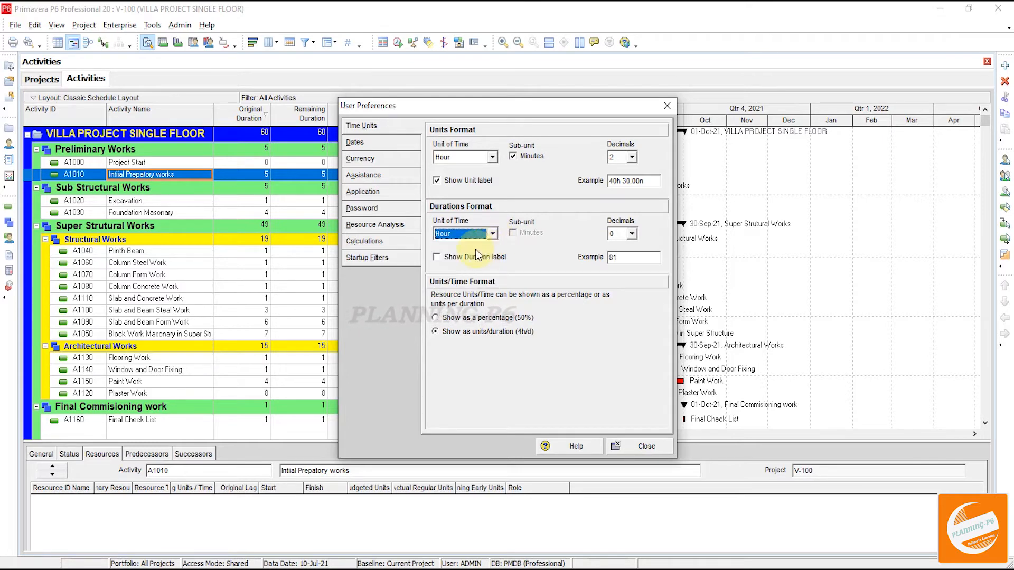
left_click(491, 233)
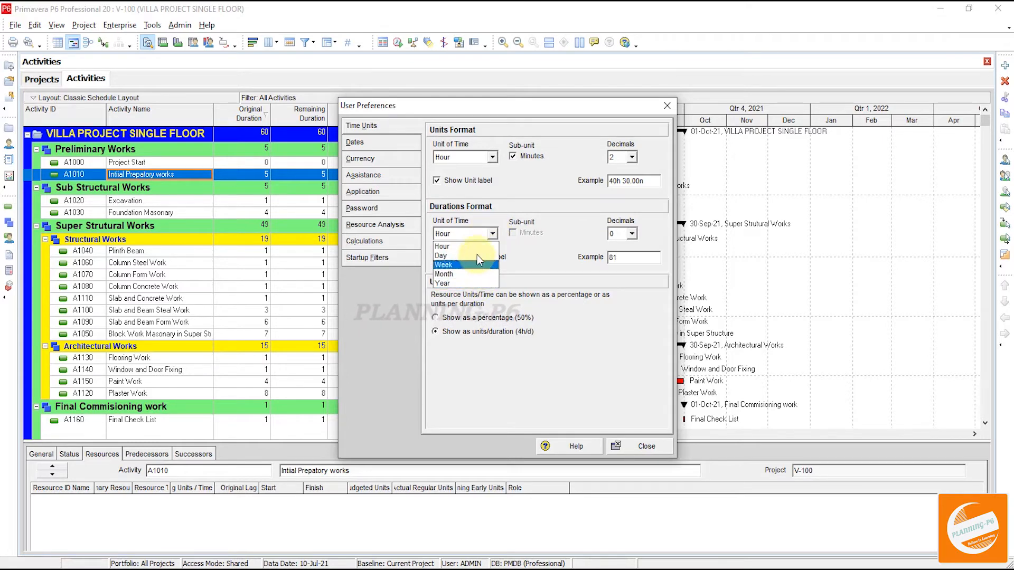
left_click(464, 246)
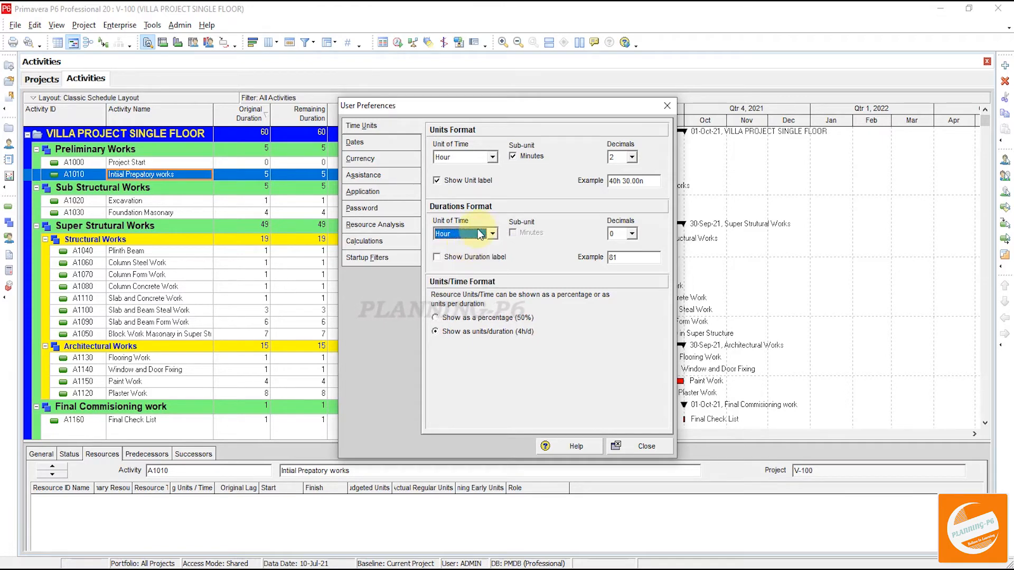
left_click(632, 235)
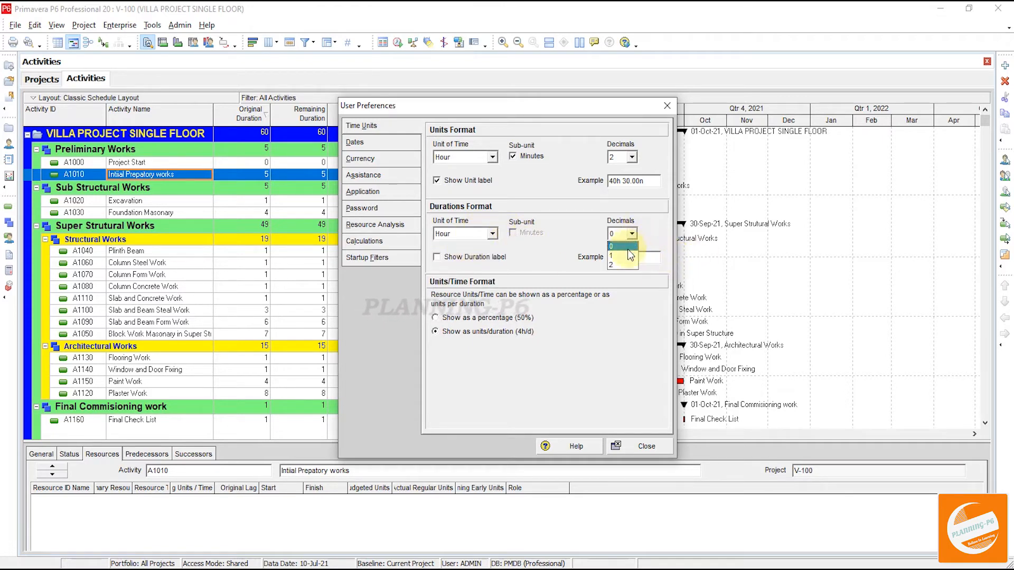
left_click(617, 258)
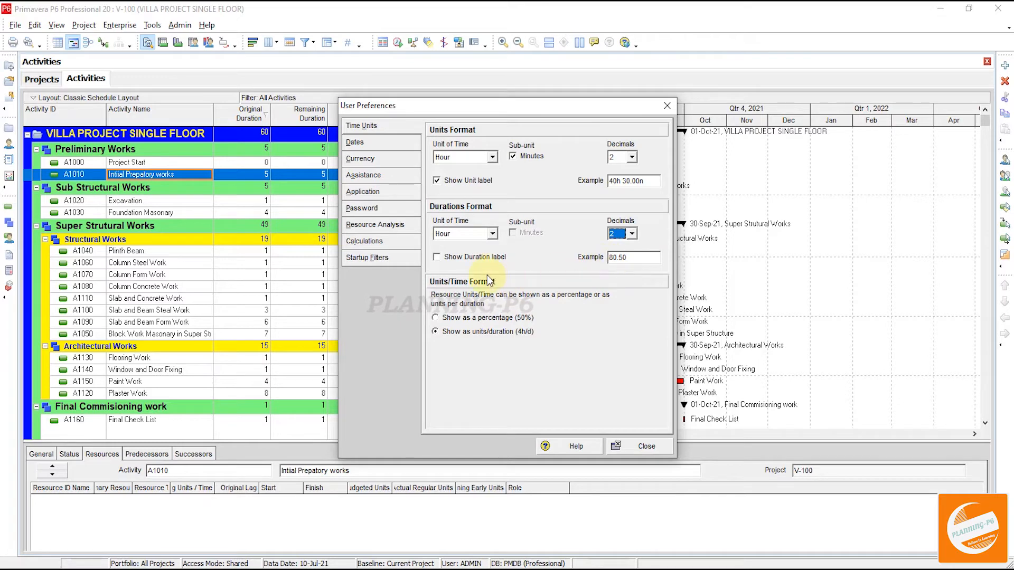
left_click(489, 258)
left_click(513, 233)
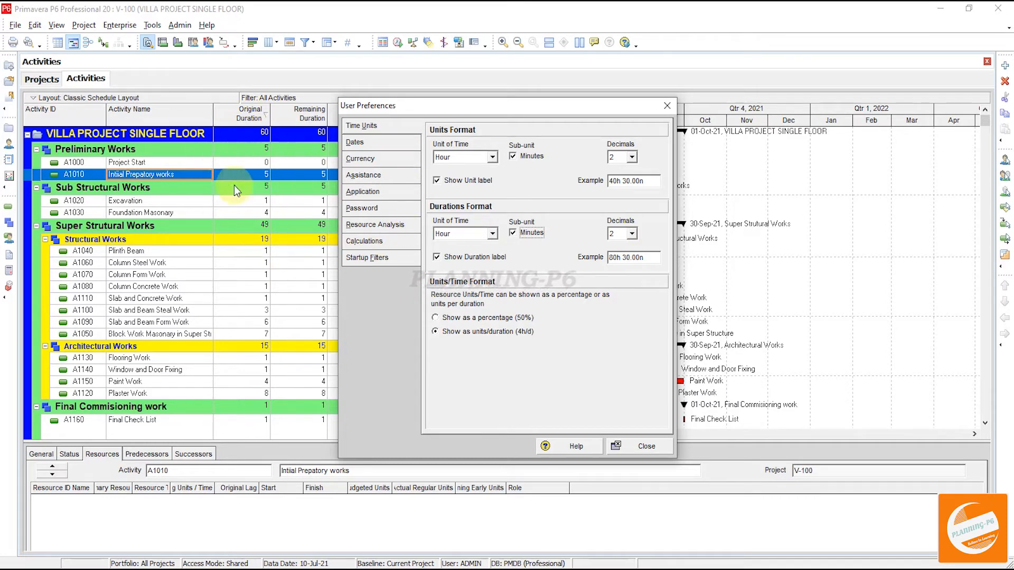
left_click(646, 446)
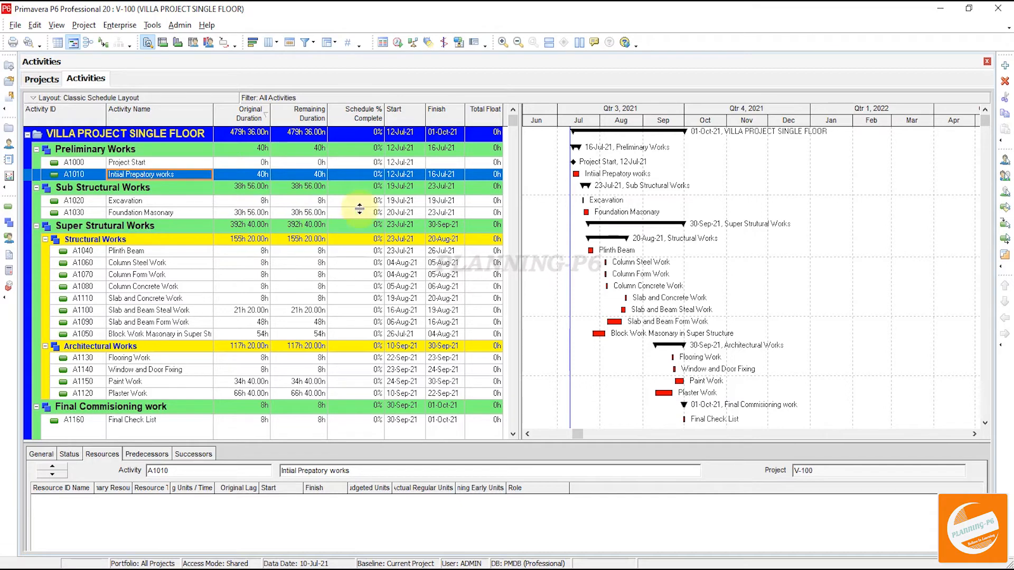
- Select the Plinth Beam activity and switch the resource Units/Time format to show as a percentage
scroll(249, 280, "down", 3)
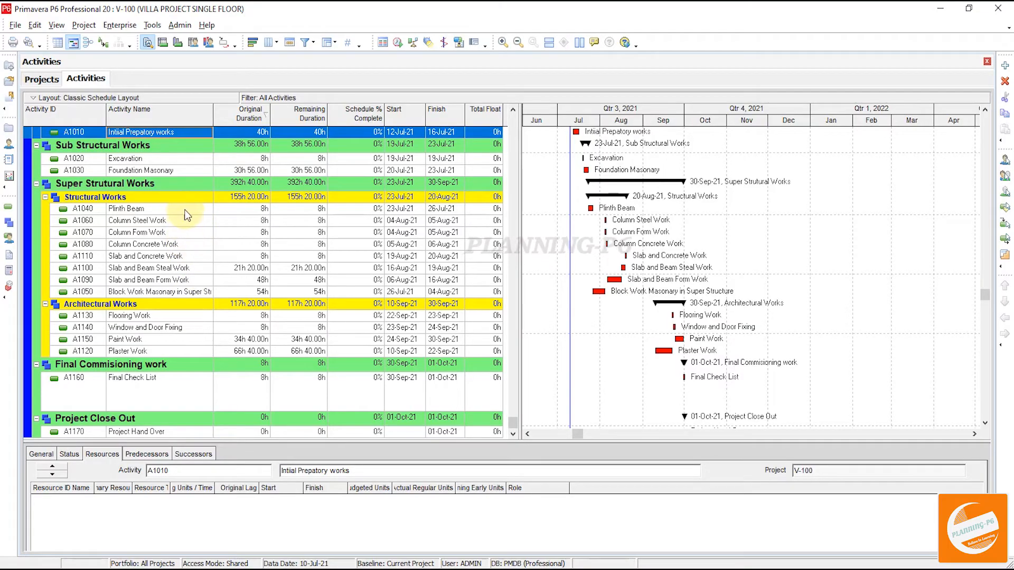
left_click(182, 211)
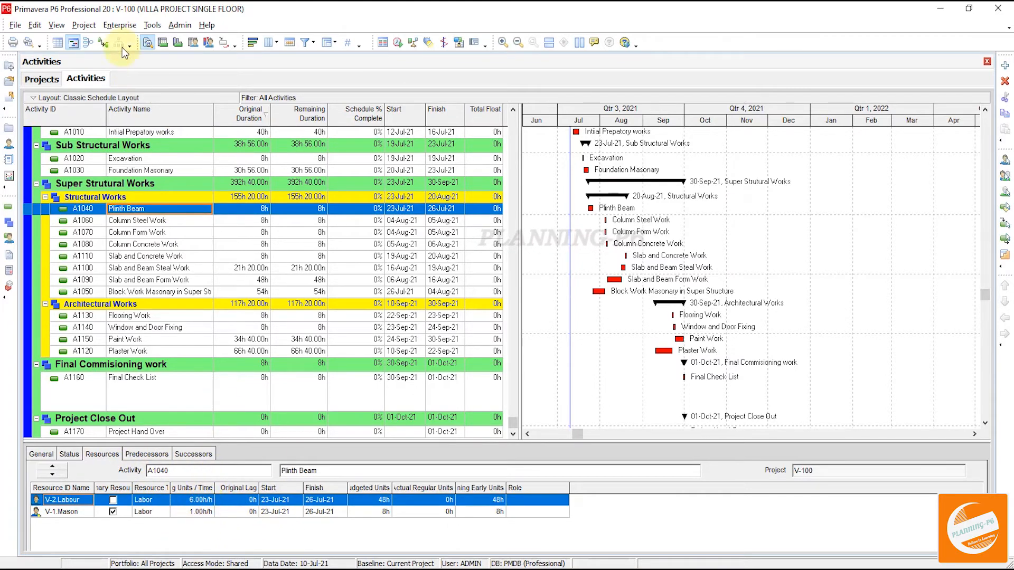
left_click(53, 27)
left_click(31, 27)
left_click(32, 25)
left_click(50, 299)
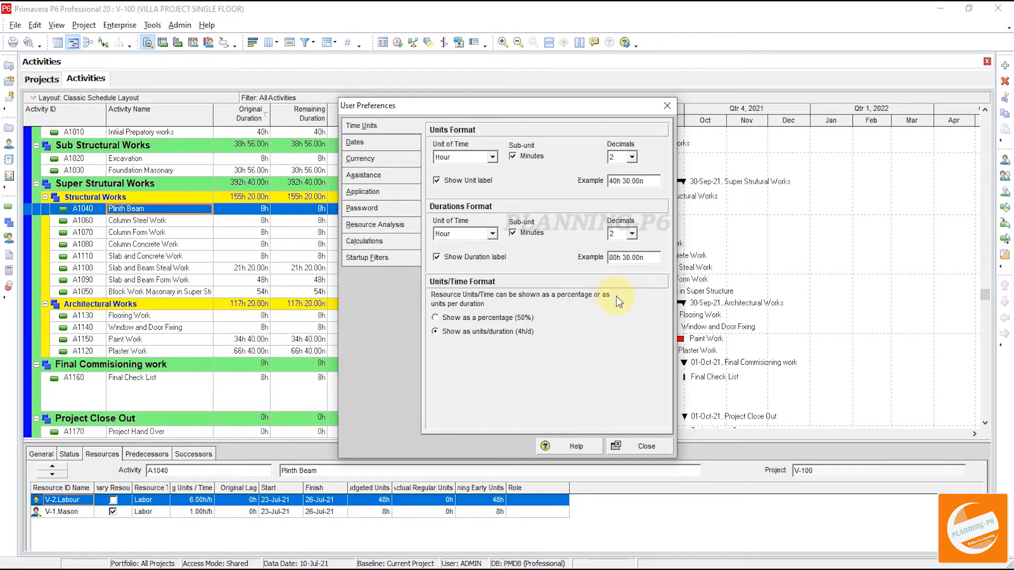
left_click(480, 320)
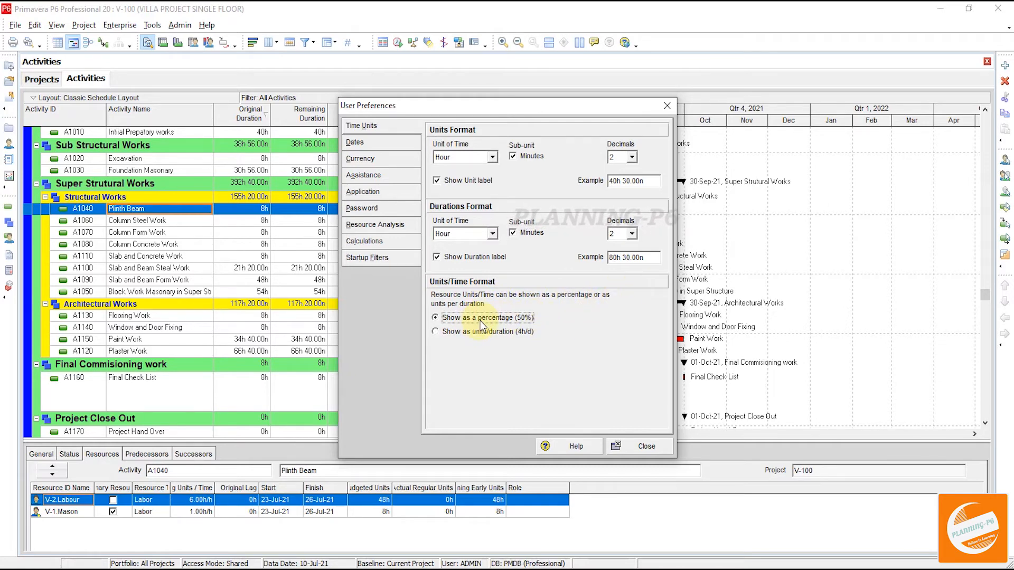
left_click(655, 446)
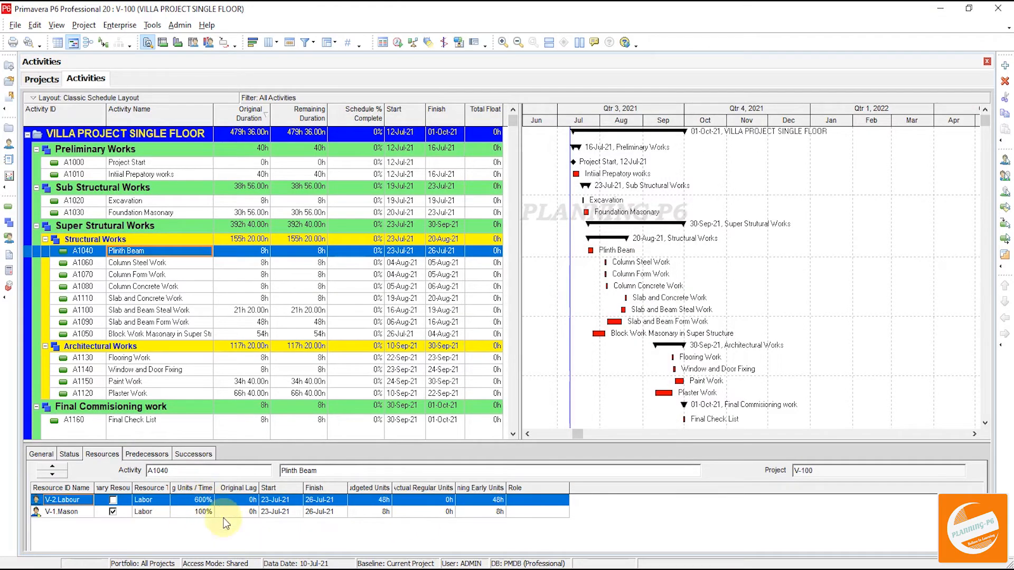
- Widen the Remaining Units / Time column of the resource assignments and set the Units/Time format to show as units/duration
left_click_drag(215, 487, 261, 491)
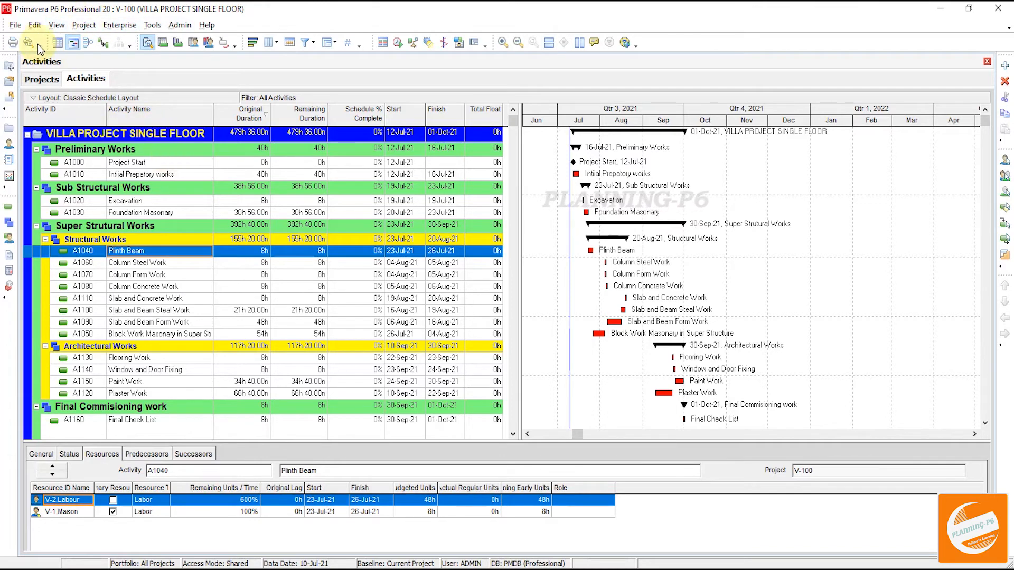
left_click(36, 25)
left_click(59, 300)
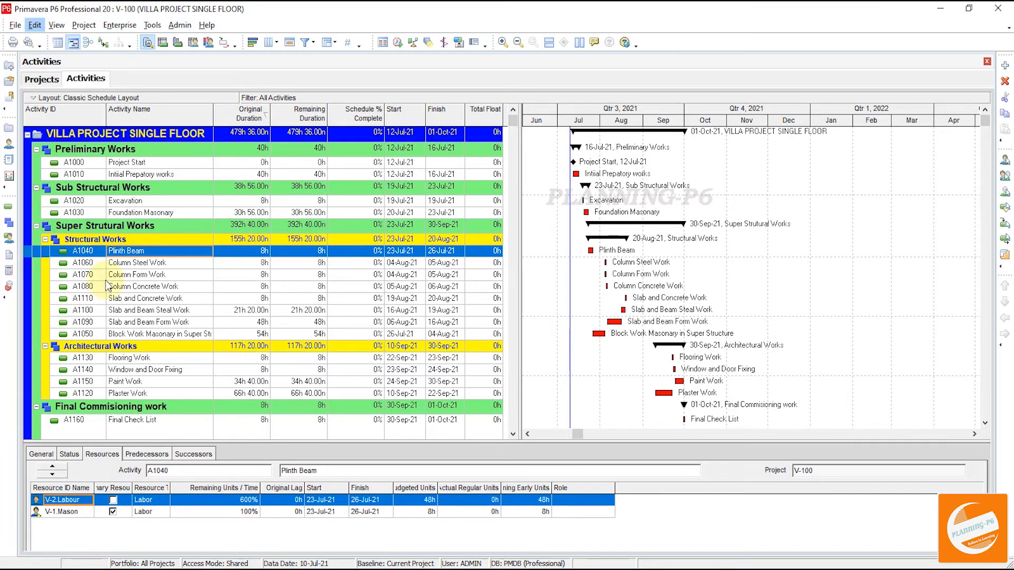
left_click(468, 336)
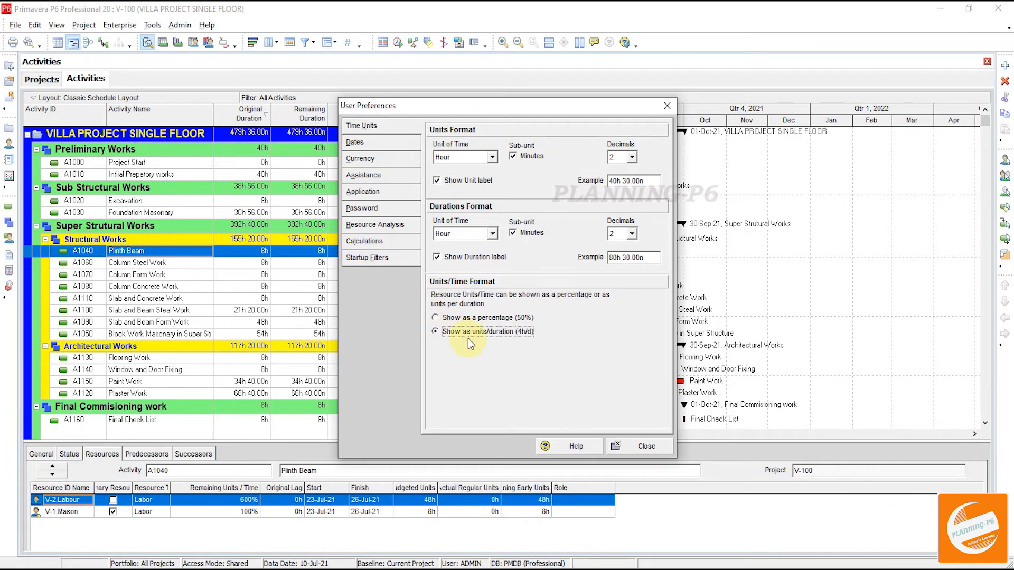
left_click(632, 447)
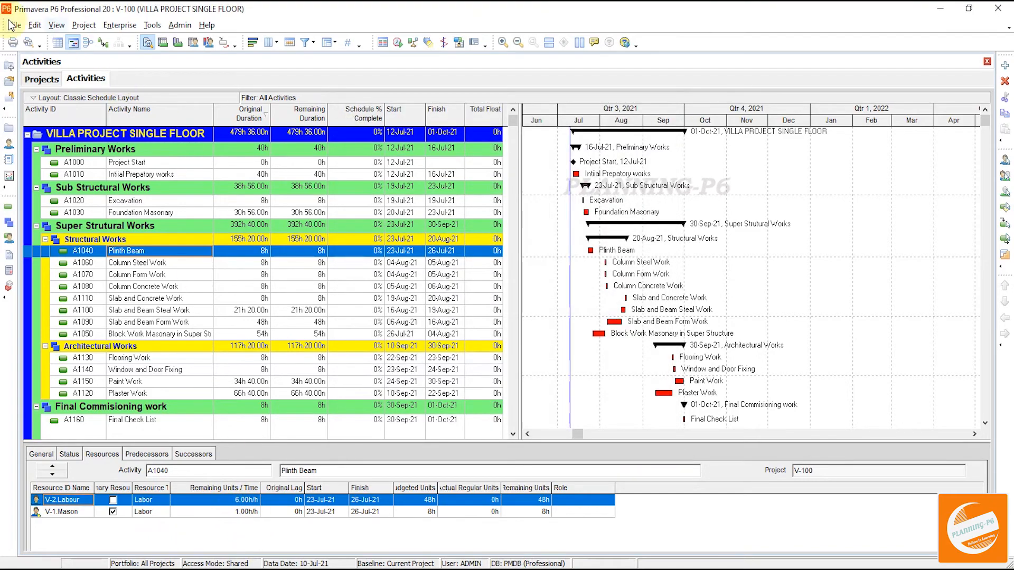
- In the Dates preferences, try the 12-hour time display, choose the 24 hour (13:30) format, and close the preferences
left_click(36, 27)
left_click(72, 301)
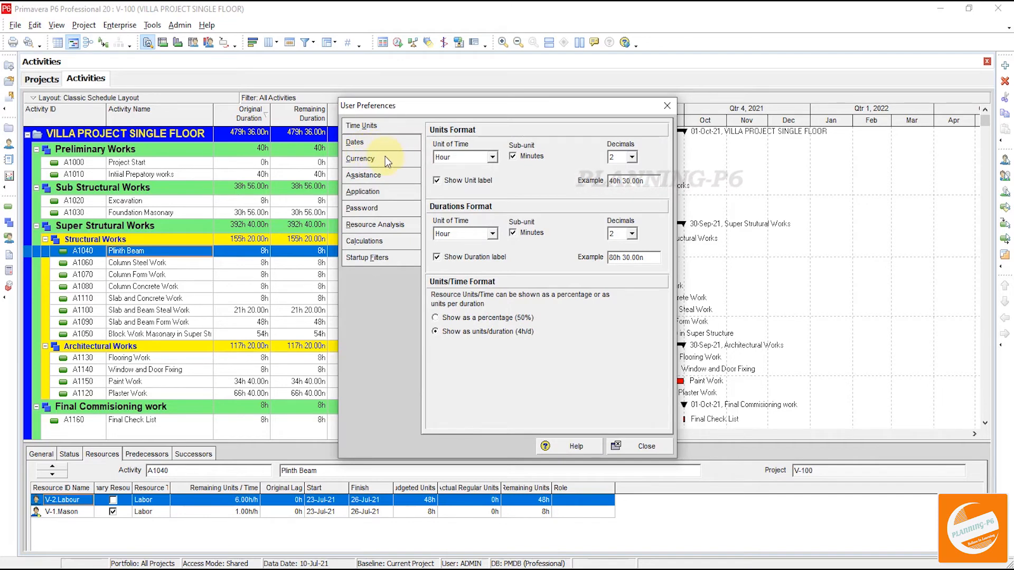
left_click(388, 144)
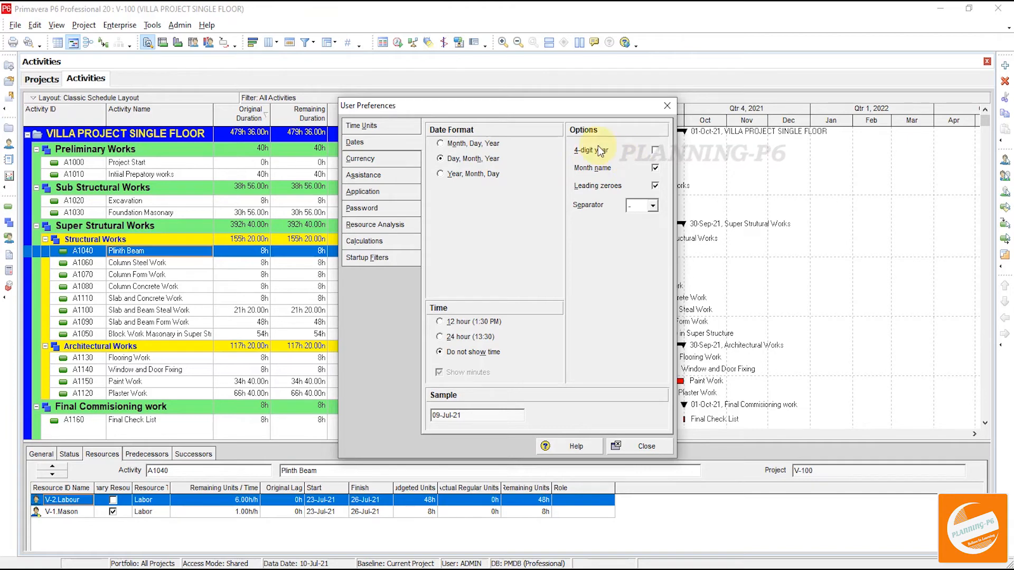
left_click_drag(565, 106, 701, 121)
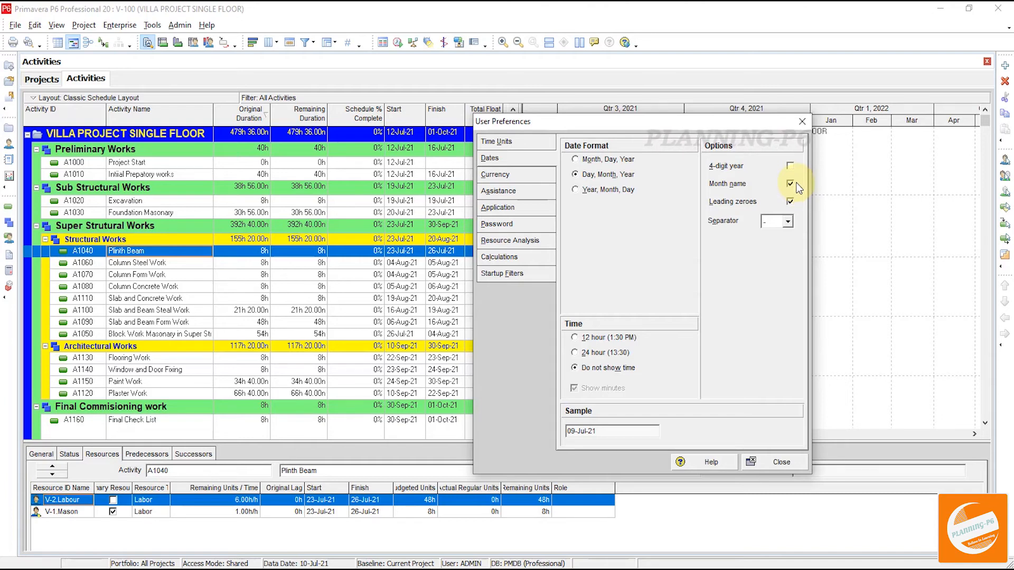
left_click(788, 221)
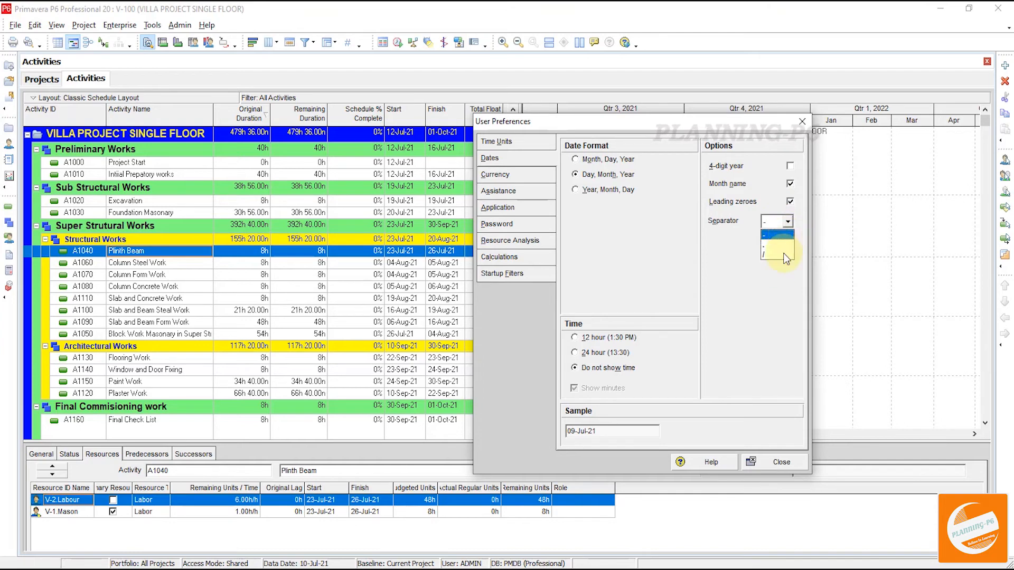
left_click(732, 252)
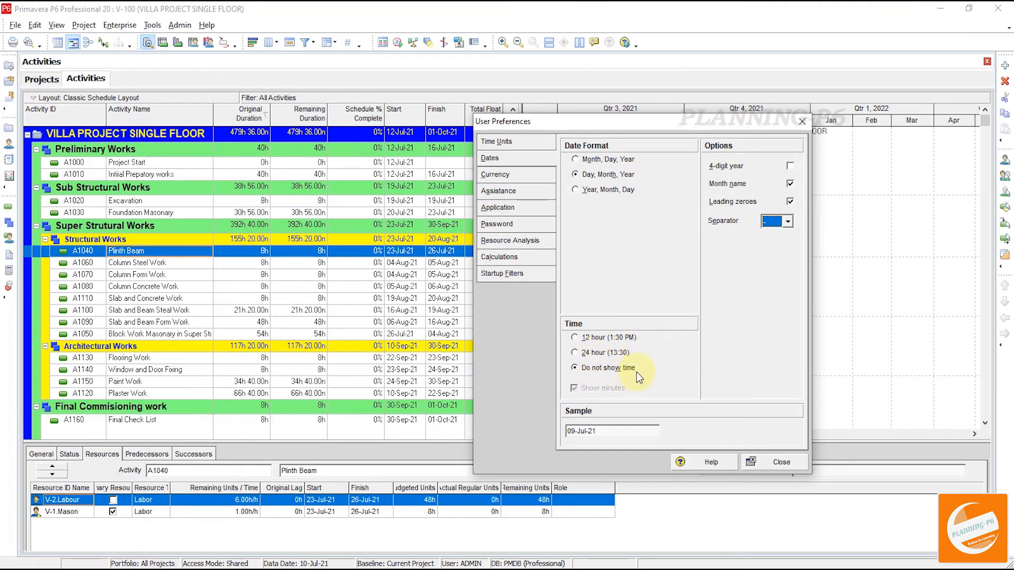
left_click(610, 338)
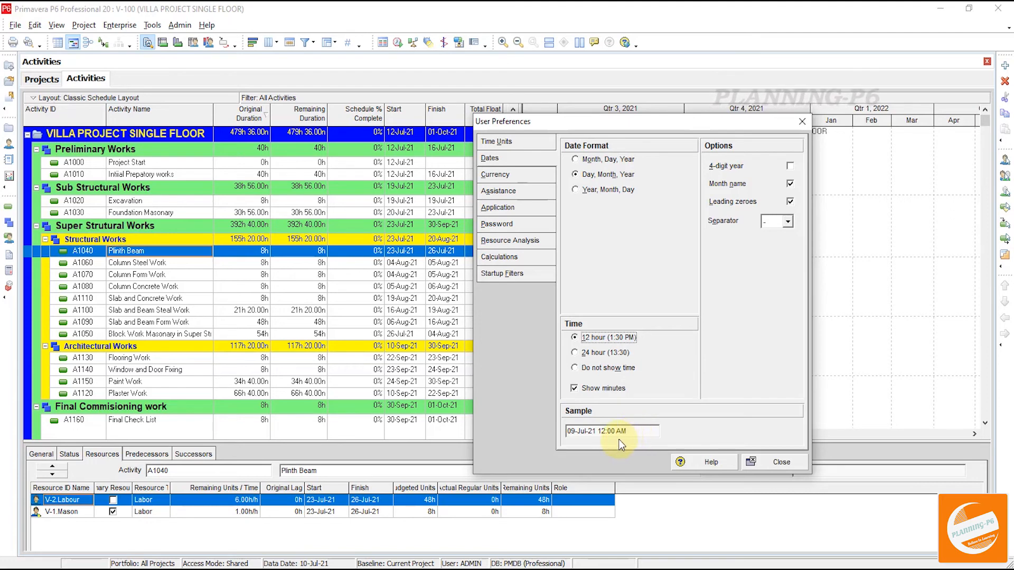
left_click(596, 352)
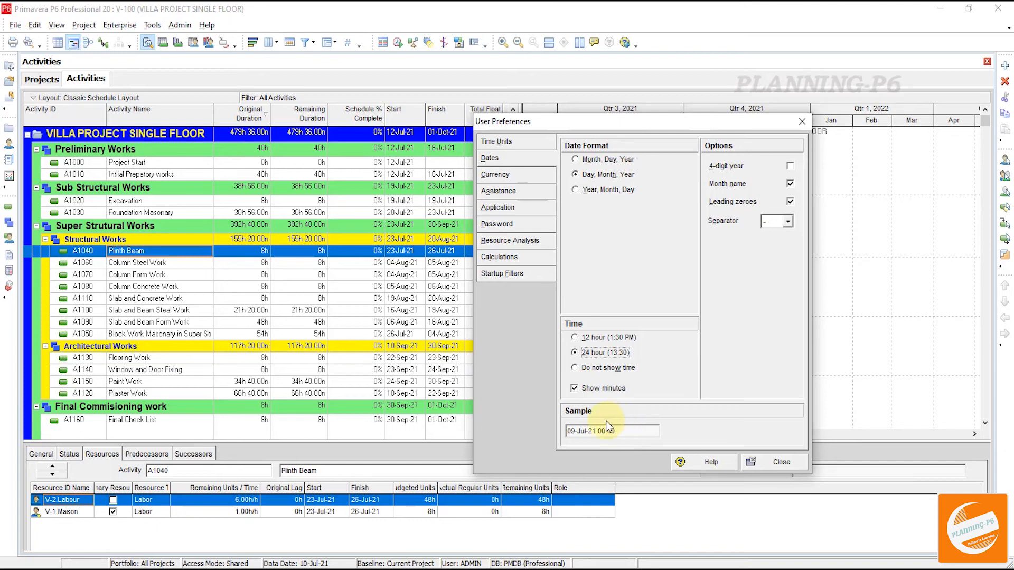
left_click(774, 459)
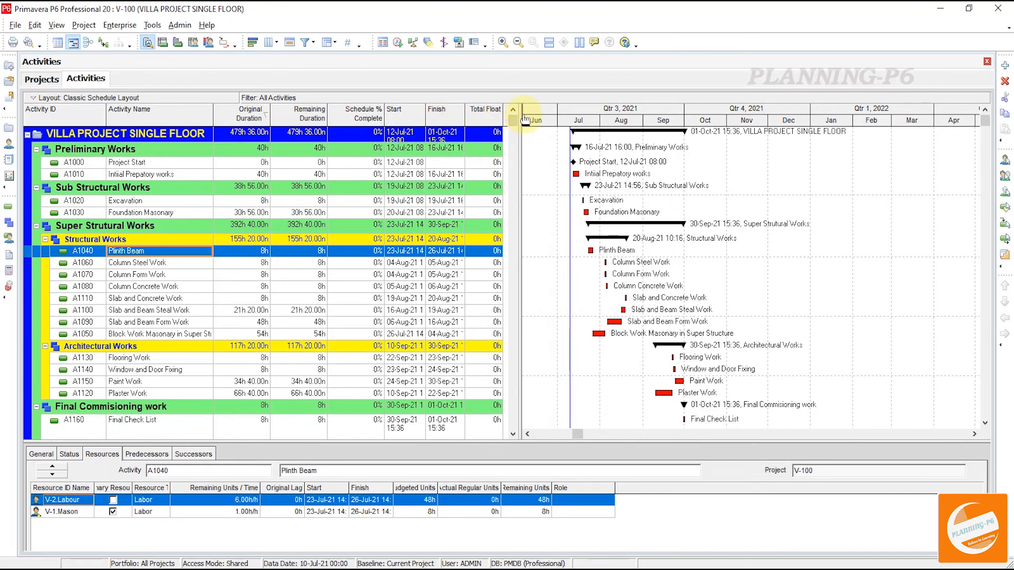
- Widen the activity table and its Start and Finish columns to fit date and time, and select the Excavation activity's start date
mouse_move(521, 111)
left_mouse_down()
mouse_move(560, 111)
mouse_move(526, 117)
left_mouse_up()
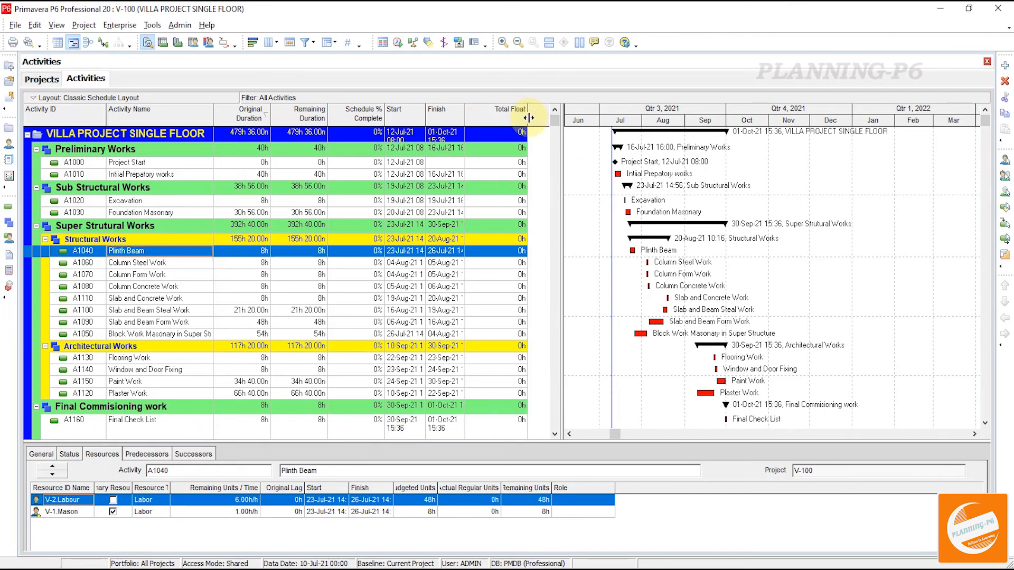
left_click_drag(465, 117, 497, 121)
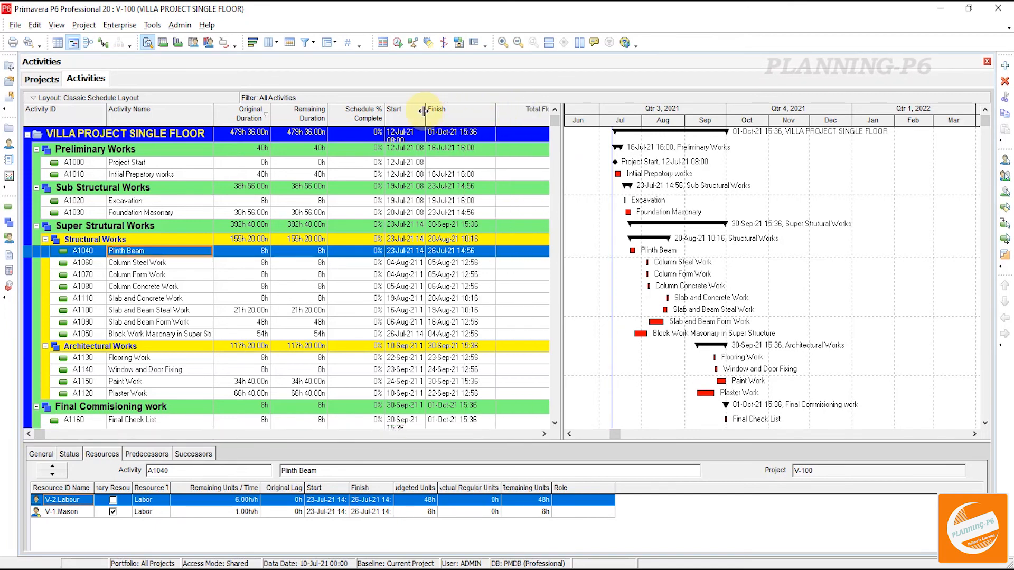
left_click_drag(426, 110, 450, 113)
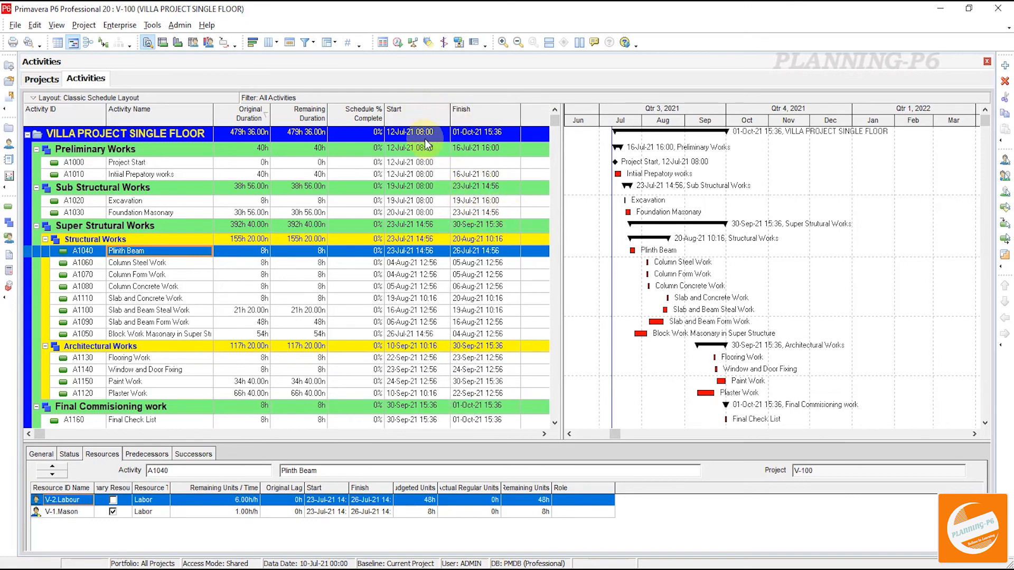
left_click(408, 202)
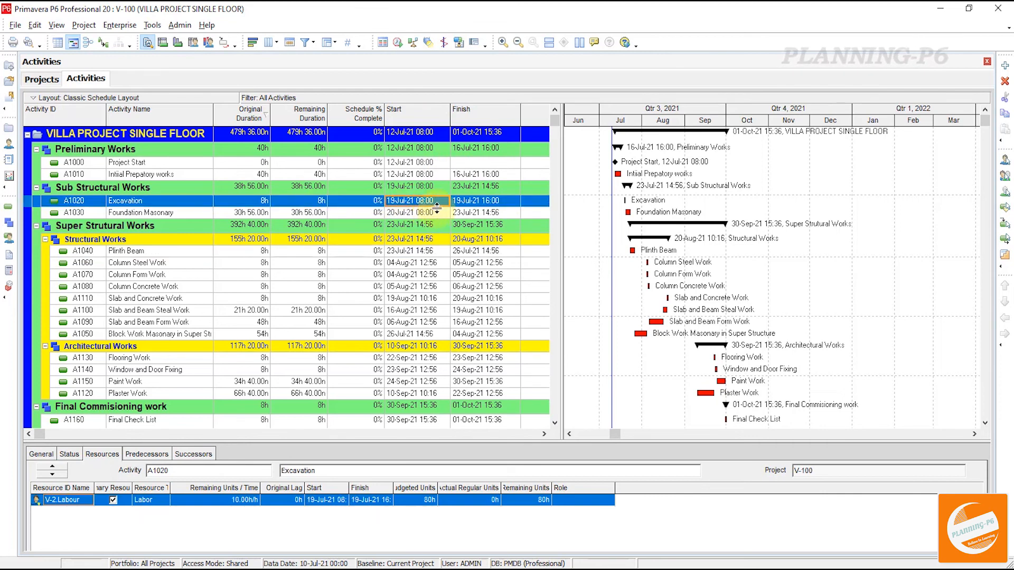